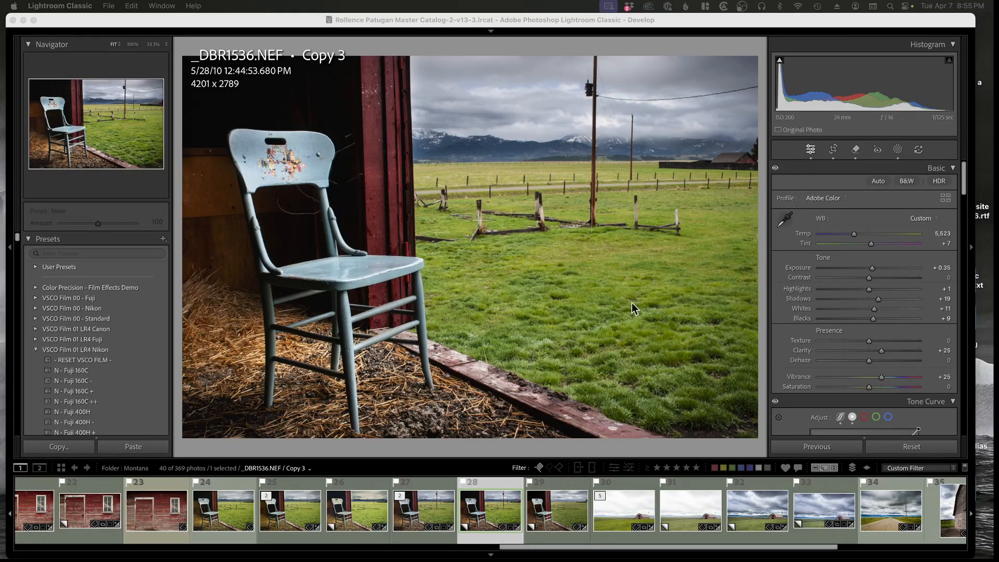
Open the masking tools for the blue chair photo
{"action": "left_click", "coordinate": [898, 151]}
{"action": "left_click", "coordinate": [898, 151]}
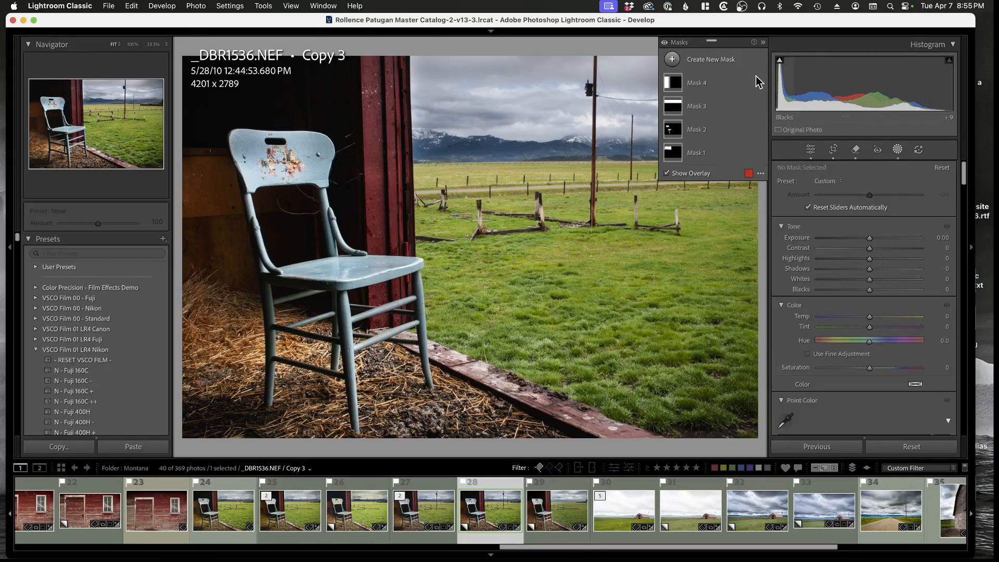
{"action": "left_click", "coordinate": [672, 59]}
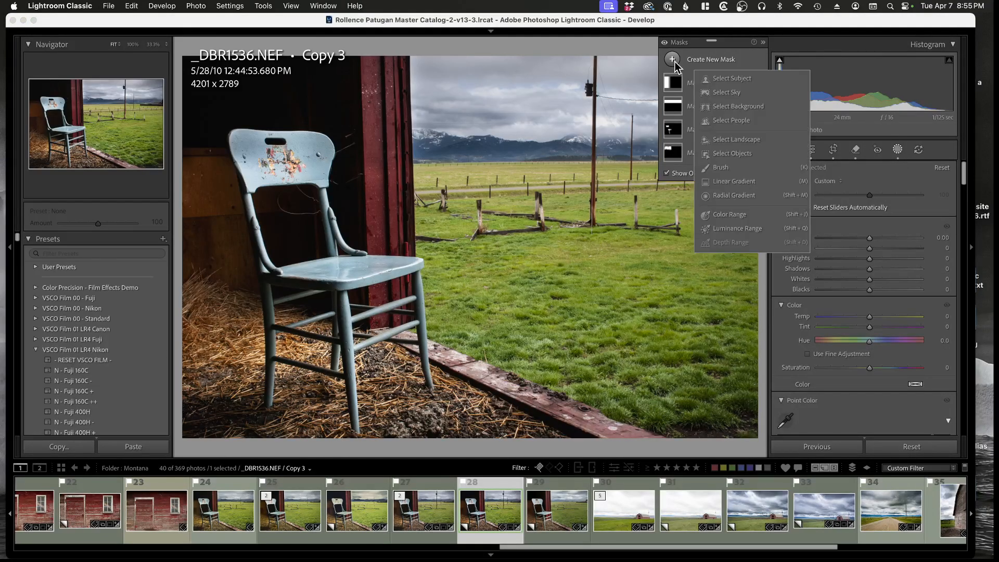
{"action": "left_click", "coordinate": [750, 139]}
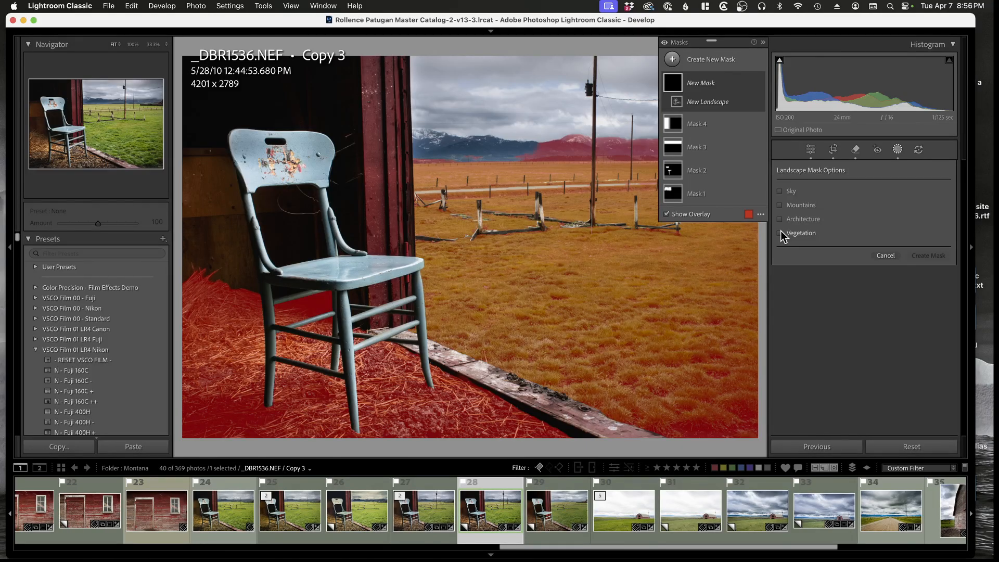
{"action": "left_click", "coordinate": [778, 233]}
{"action": "left_click", "coordinate": [779, 233]}
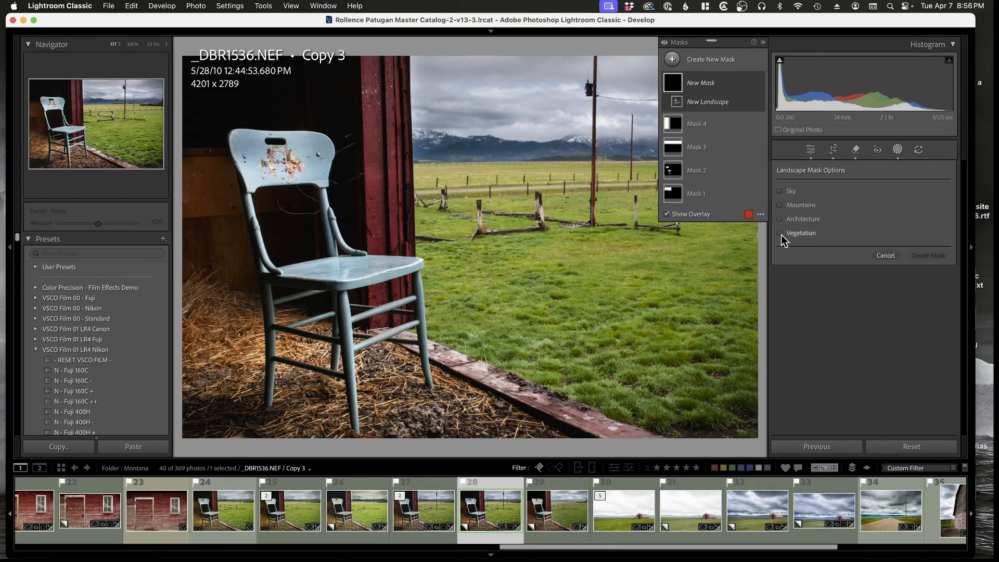
{"action": "left_click", "coordinate": [884, 255]}
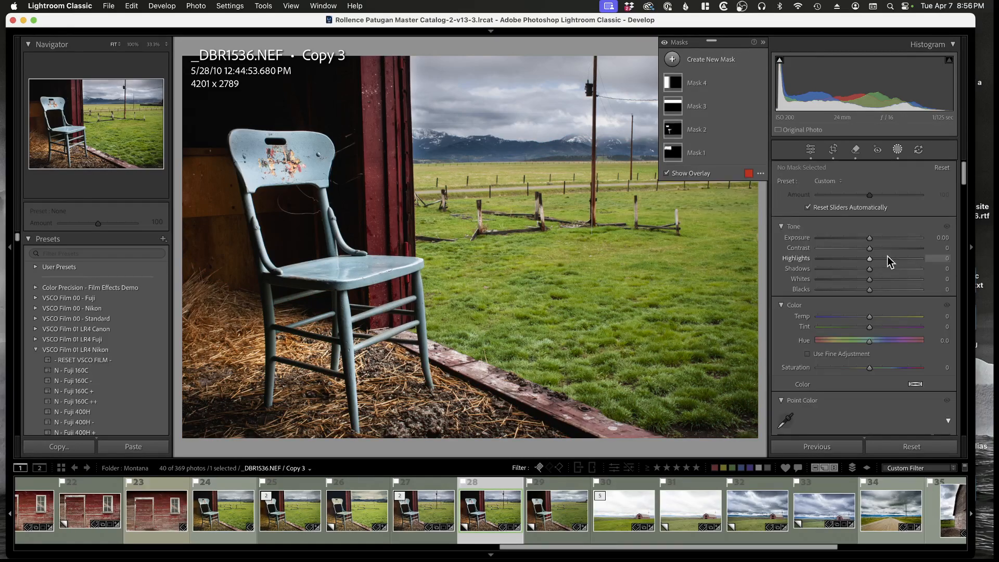
Create a new brush mask and paint it over the grass field outside the barn with a size 14 brush
{"action": "left_click", "coordinate": [670, 61]}
{"action": "left_click", "coordinate": [730, 170]}
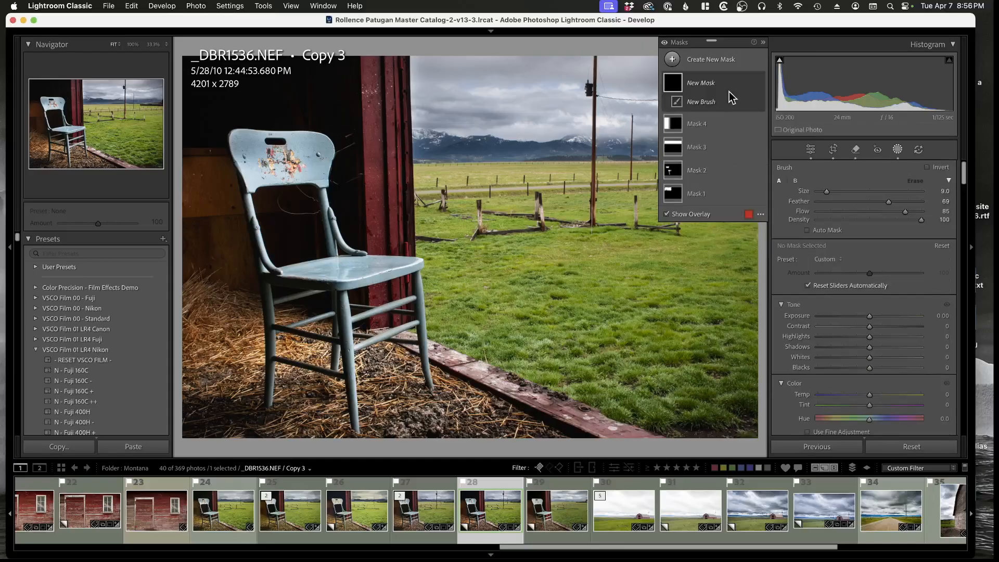
{"action": "left_click", "coordinate": [762, 42]}
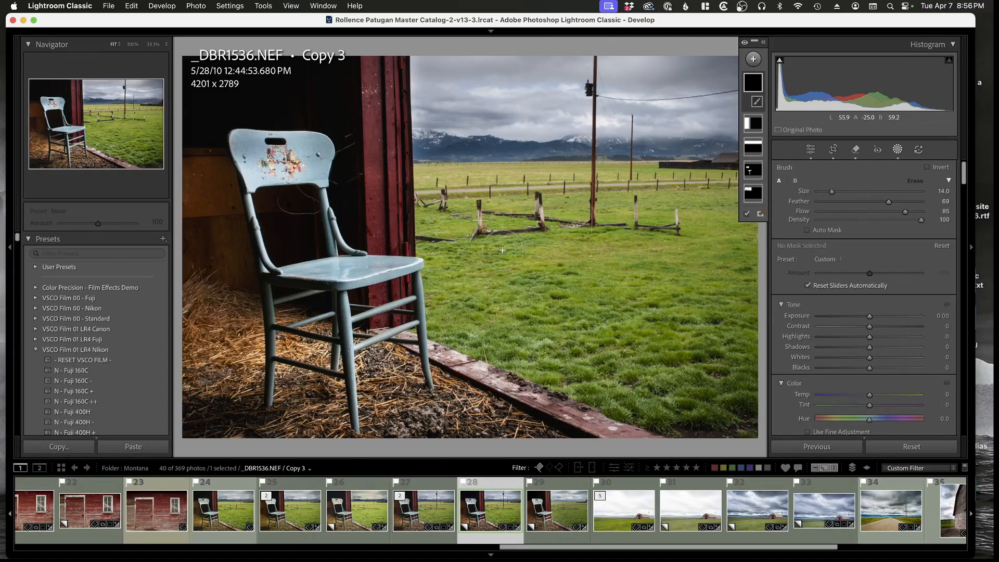
{"action": "mouse_move", "coordinate": [431, 221]}
{"action": "left_mouse_down"}
{"action": "mouse_move", "coordinate": [582, 198]}
{"action": "mouse_move", "coordinate": [736, 206]}
{"action": "mouse_move", "coordinate": [741, 414]}
{"action": "mouse_move", "coordinate": [728, 432]}
{"action": "left_mouse_up"}
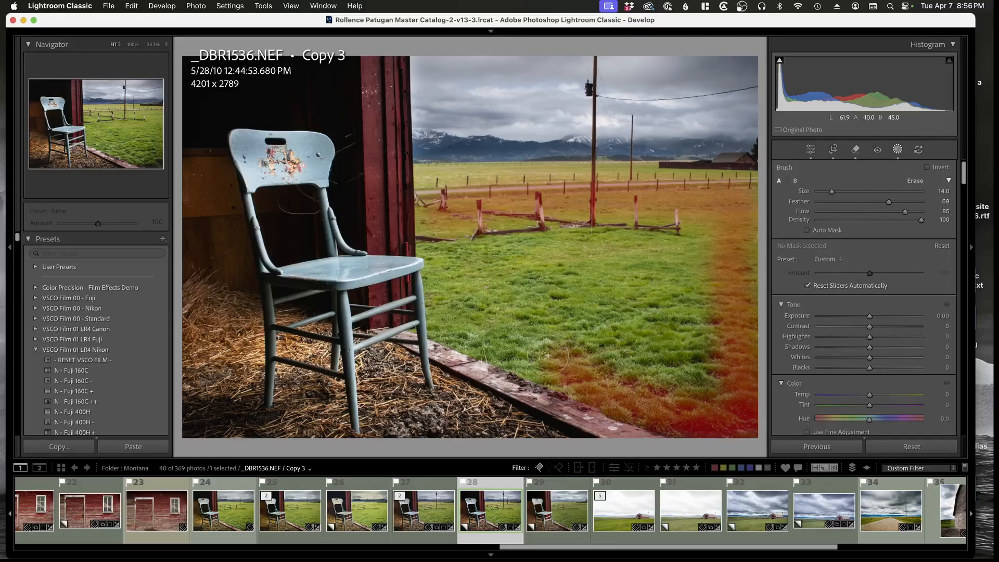
{"action": "mouse_move", "coordinate": [548, 355]}
{"action": "left_mouse_down"}
{"action": "mouse_move", "coordinate": [424, 224]}
{"action": "mouse_move", "coordinate": [658, 224]}
{"action": "mouse_move", "coordinate": [677, 258]}
{"action": "mouse_move", "coordinate": [468, 234]}
{"action": "mouse_move", "coordinate": [421, 291]}
{"action": "mouse_move", "coordinate": [541, 391]}
{"action": "mouse_move", "coordinate": [505, 256]}
{"action": "mouse_move", "coordinate": [650, 365]}
{"action": "mouse_move", "coordinate": [736, 288]}
{"action": "left_mouse_up"}
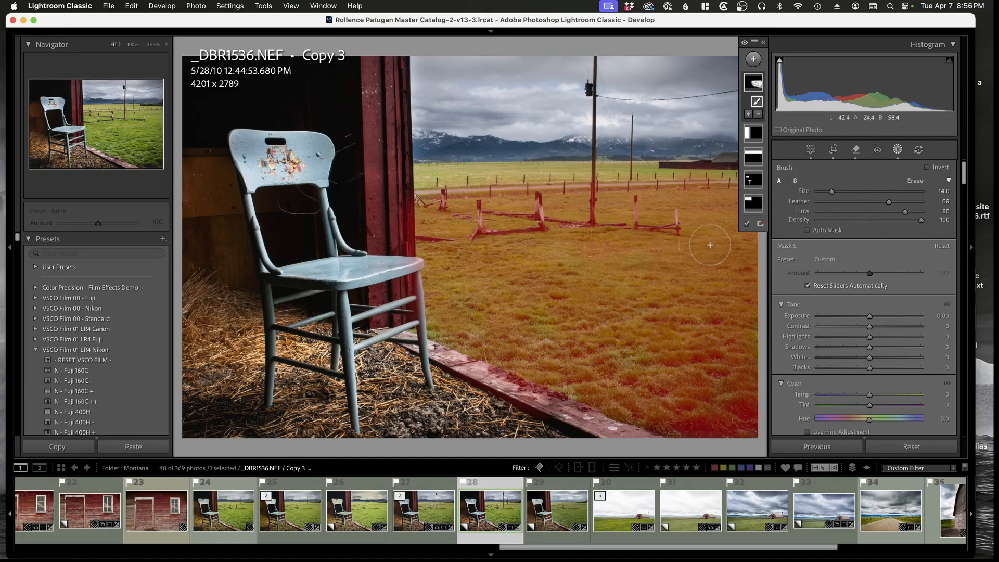
Turn off the red overlay of the new grass mask
{"action": "scroll", "coordinate": [869, 318], "scroll_direction": "down", "scroll_amount": 5}
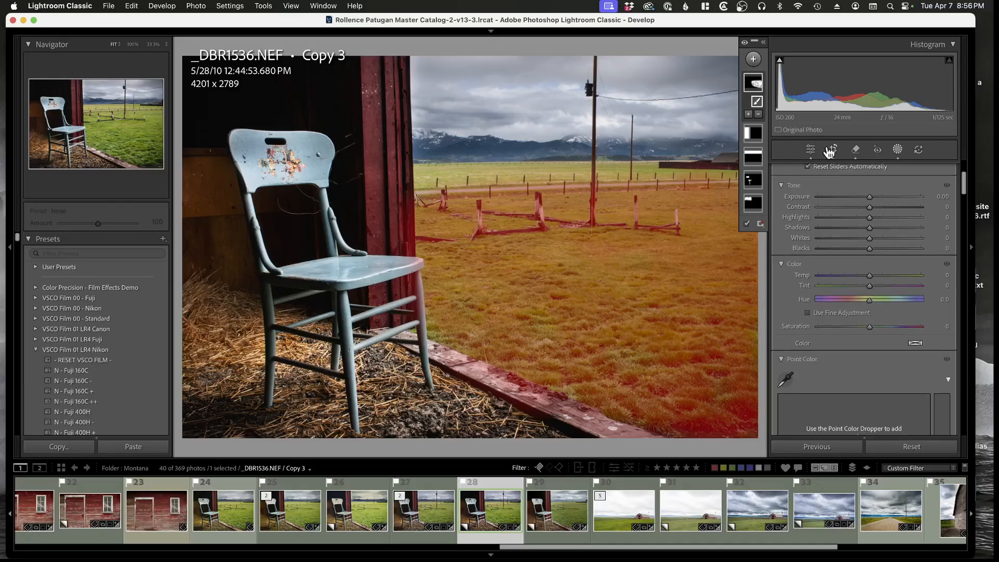
{"action": "scroll", "coordinate": [848, 220], "scroll_direction": "down", "scroll_amount": 2}
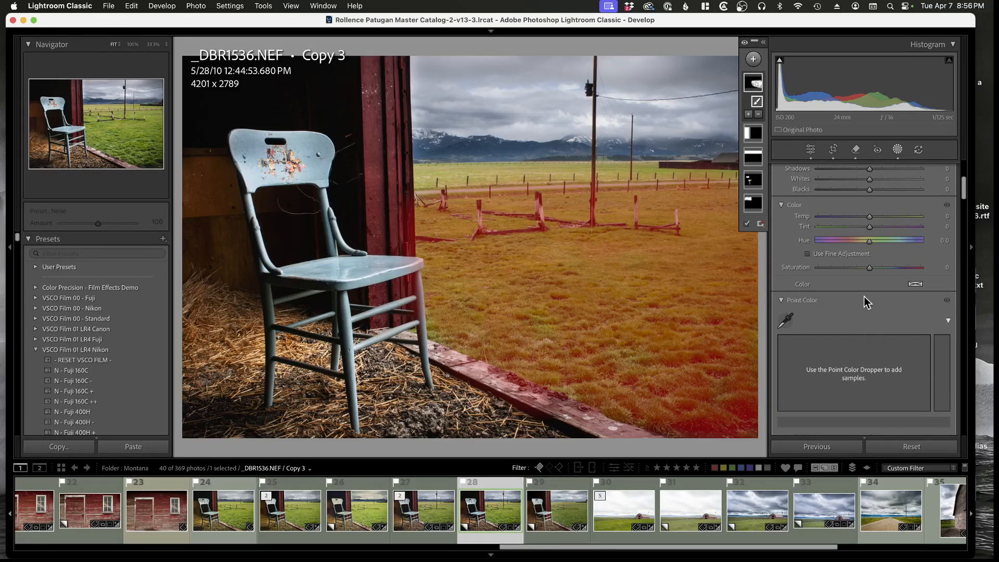
{"action": "scroll", "coordinate": [864, 295], "scroll_direction": "up", "scroll_amount": 5}
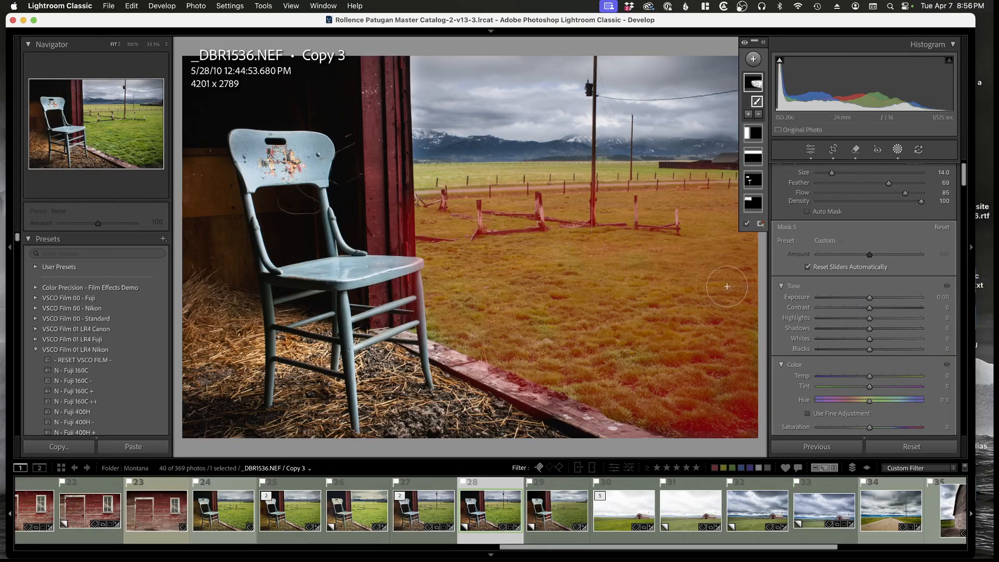
{"action": "scroll", "coordinate": [904, 288], "scroll_direction": "down", "scroll_amount": 3}
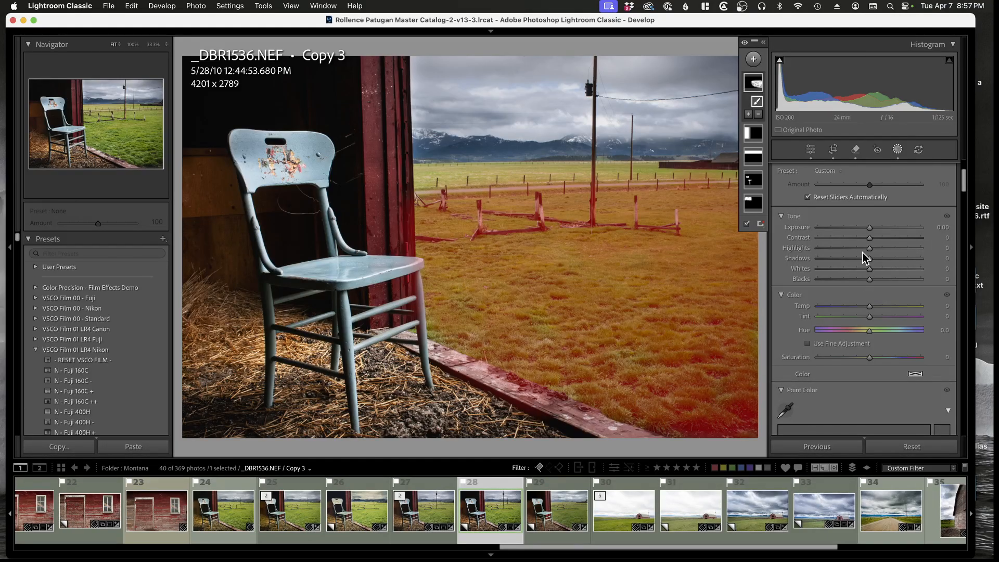
{"action": "scroll", "coordinate": [862, 253], "scroll_direction": "down", "scroll_amount": 5}
{"action": "scroll", "coordinate": [863, 255], "scroll_direction": "down", "scroll_amount": 8}
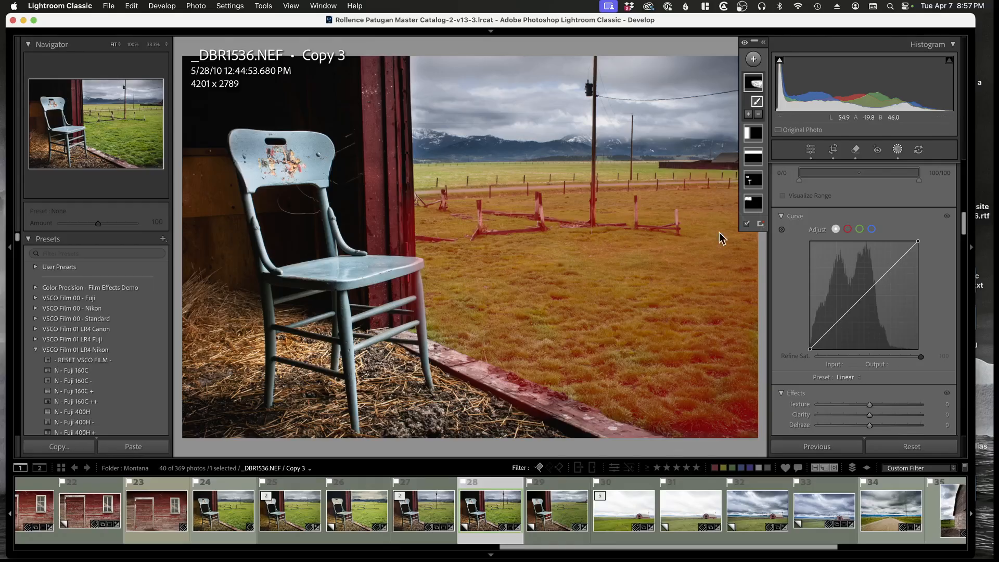
{"action": "left_click", "coordinate": [747, 224]}
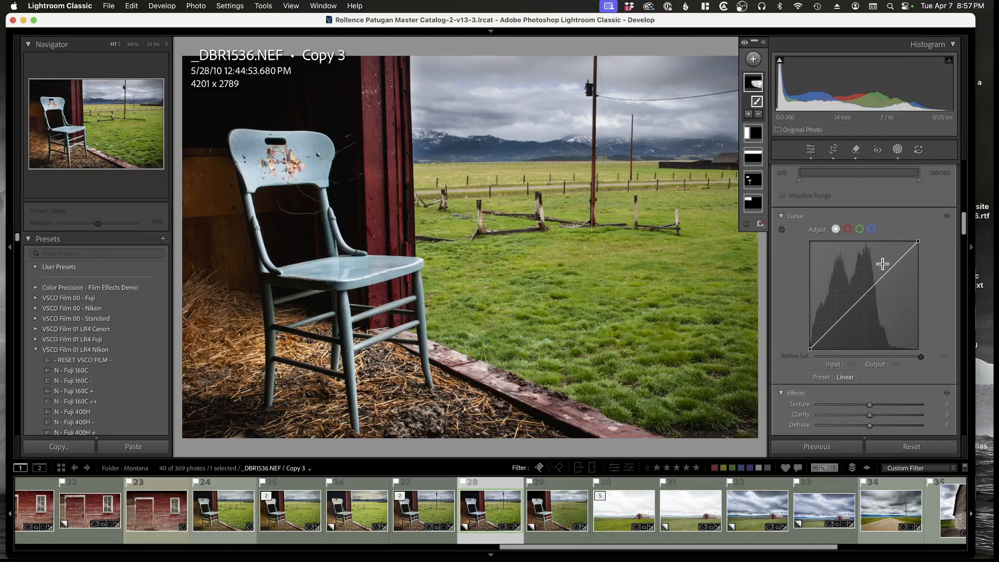
Shape the grass mask's curve with a shadow point at input 53, output 24 and a highlight point at input 206, output 202
{"action": "scroll", "coordinate": [868, 309], "scroll_direction": "down", "scroll_amount": 1}
{"action": "scroll", "coordinate": [868, 309], "scroll_direction": "down", "scroll_amount": 1}
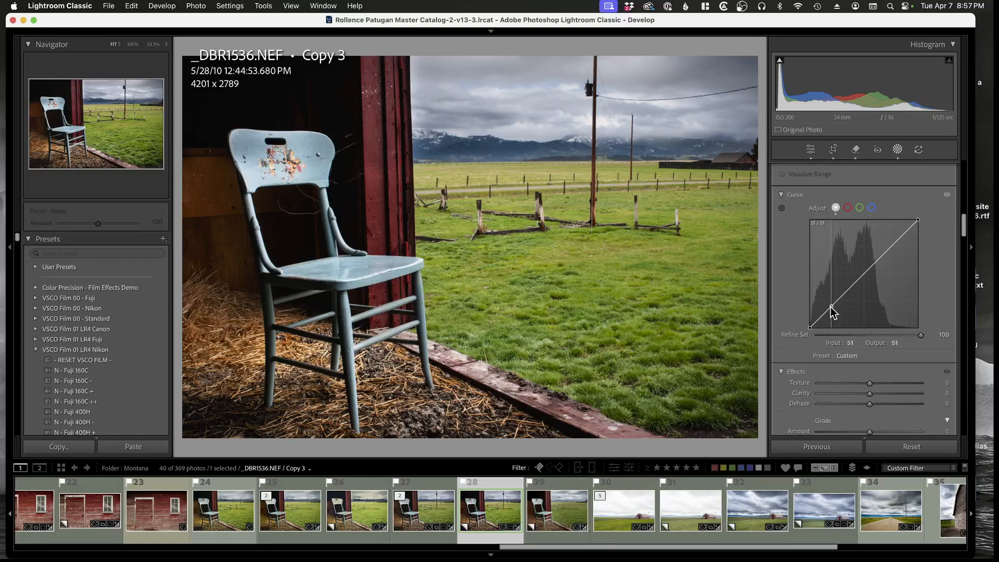
{"action": "left_click_drag", "start_coordinate": [830, 307], "coordinate": [830, 315]}
{"action": "left_click", "coordinate": [748, 224]}
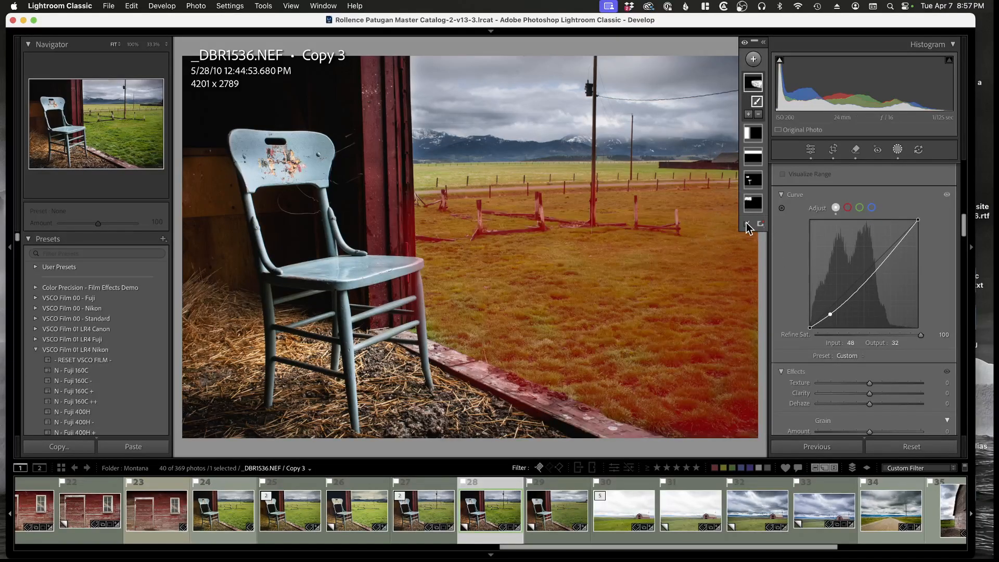
{"action": "left_click", "coordinate": [746, 224]}
{"action": "left_click_drag", "start_coordinate": [828, 314], "coordinate": [831, 315]}
{"action": "mouse_move", "coordinate": [893, 248]}
{"action": "left_mouse_down"}
{"action": "mouse_move", "coordinate": [892, 234]}
{"action": "mouse_move", "coordinate": [898, 242]}
{"action": "left_mouse_up"}
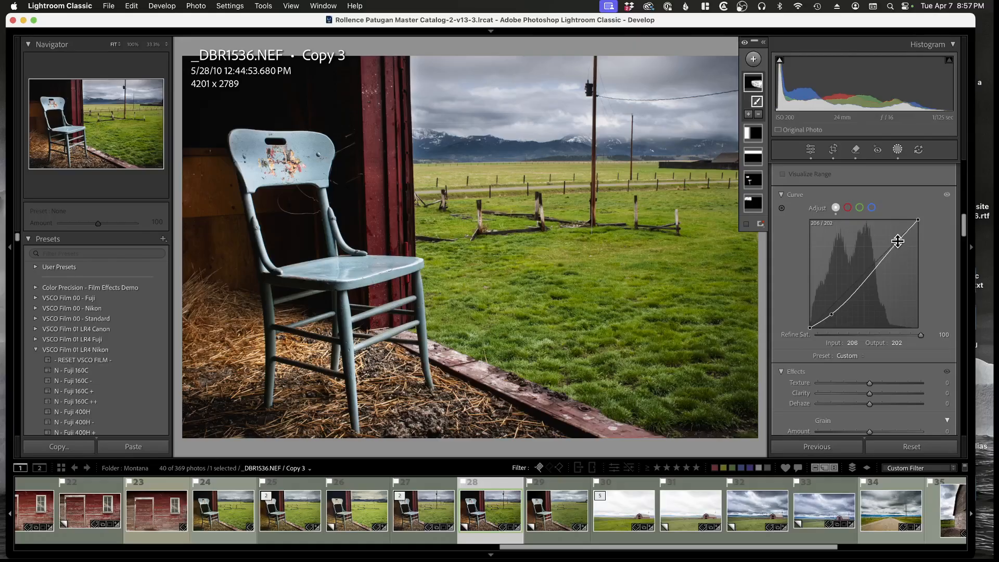
{"action": "left_click_drag", "start_coordinate": [830, 314], "coordinate": [832, 318]}
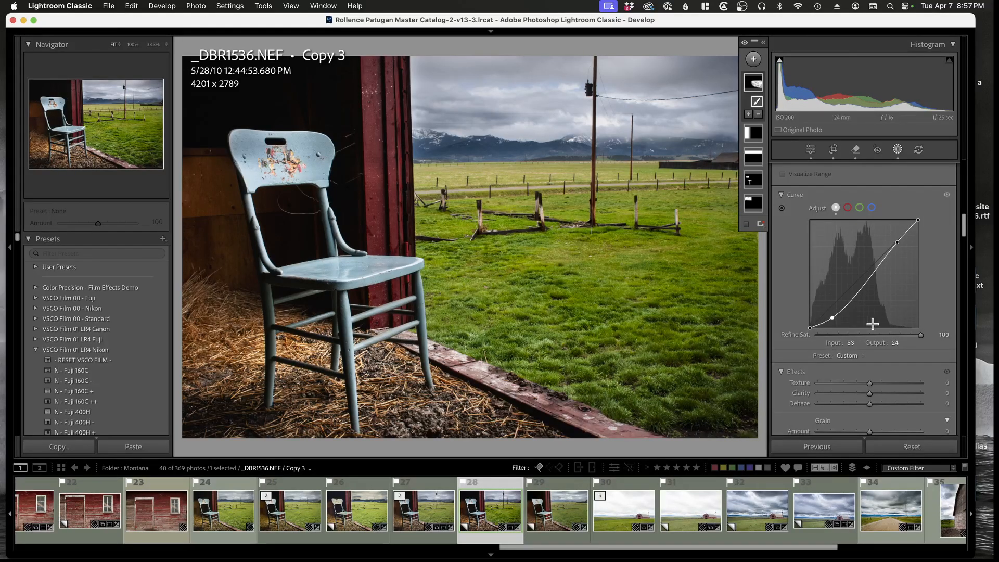
Reset the curve channel of the grass mask to linear
{"action": "scroll", "coordinate": [872, 325], "scroll_direction": "down", "scroll_amount": 1}
{"action": "scroll", "coordinate": [868, 323], "scroll_direction": "up", "scroll_amount": 5}
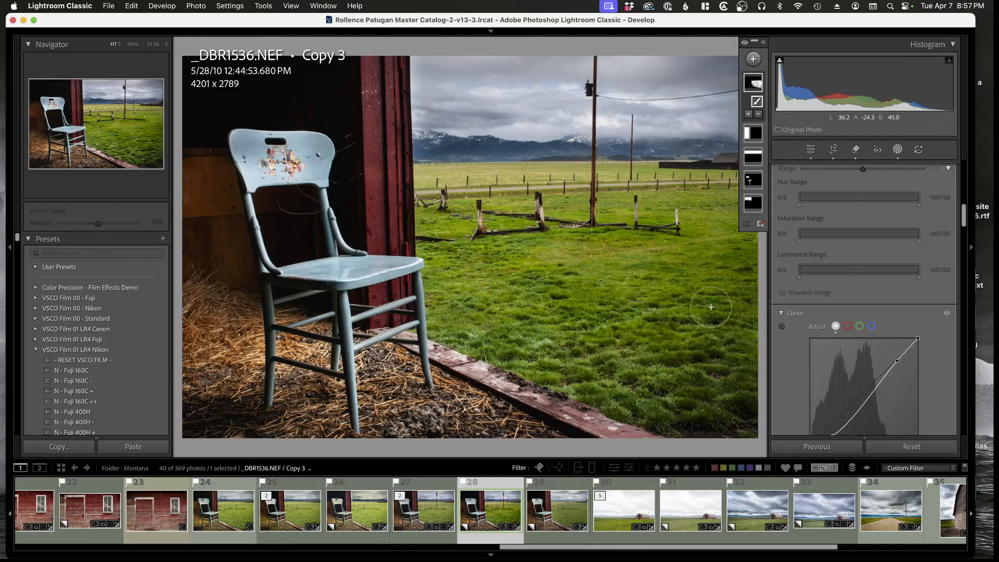
{"action": "scroll", "coordinate": [827, 331], "scroll_direction": "down", "scroll_amount": 3}
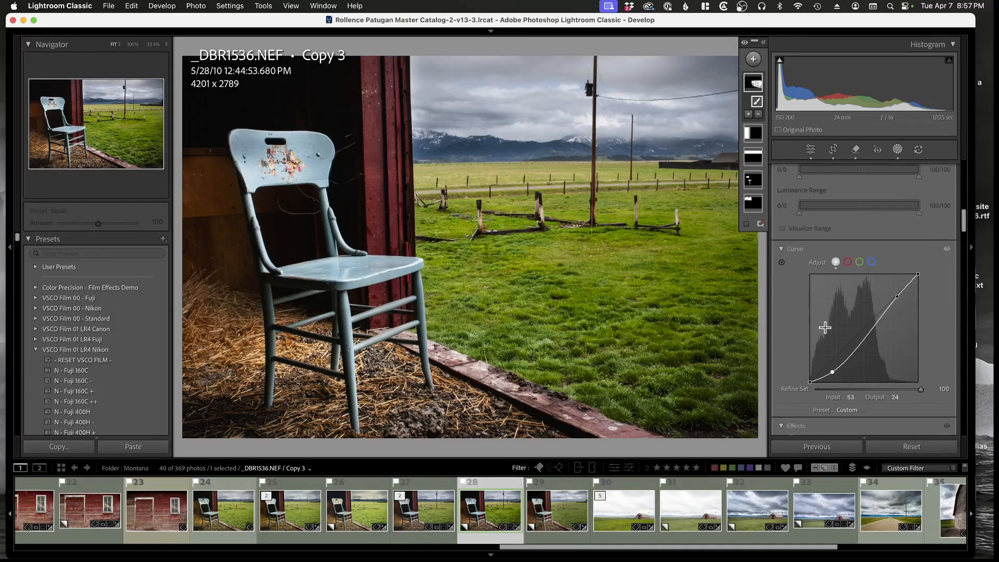
{"action": "right_click", "coordinate": [833, 353]}
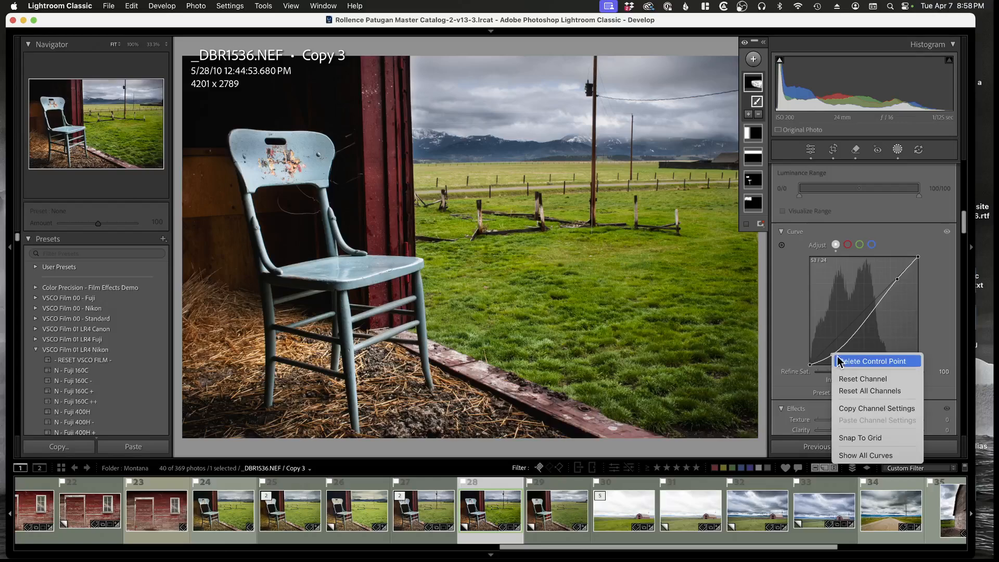
{"action": "left_click", "coordinate": [871, 380]}
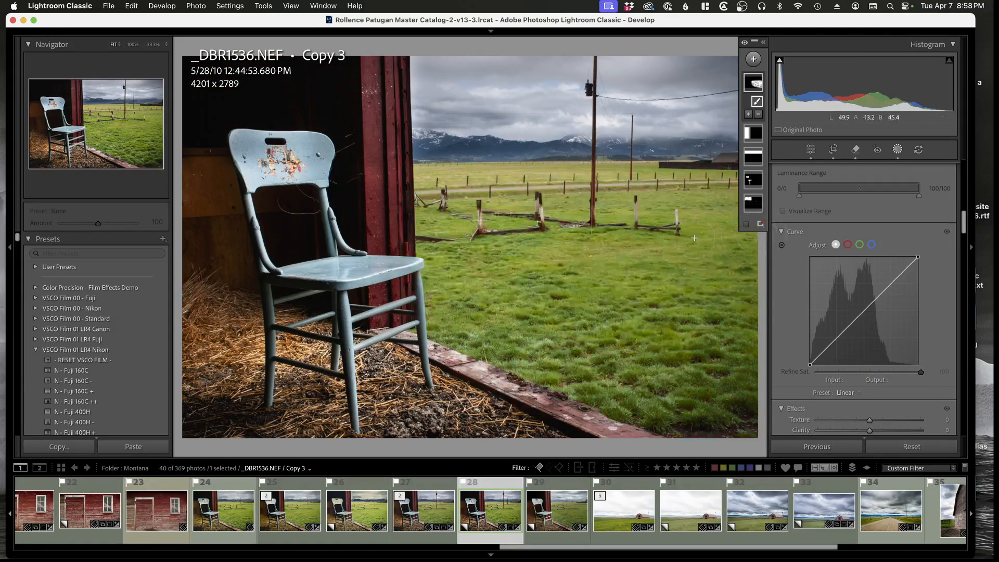
Sample the grass green in the field as a Point Color for the brush mask
{"action": "scroll", "coordinate": [897, 293], "scroll_direction": "down", "scroll_amount": 2}
{"action": "scroll", "coordinate": [897, 293], "scroll_direction": "down", "scroll_amount": 1}
{"action": "scroll", "coordinate": [897, 292], "scroll_direction": "up", "scroll_amount": 5}
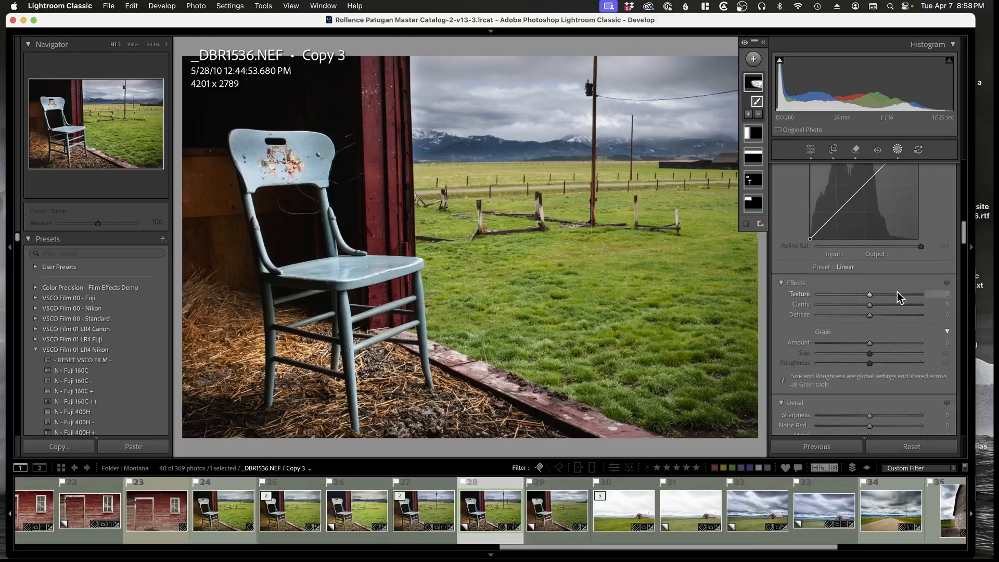
{"action": "scroll", "coordinate": [897, 291], "scroll_direction": "up", "scroll_amount": 8}
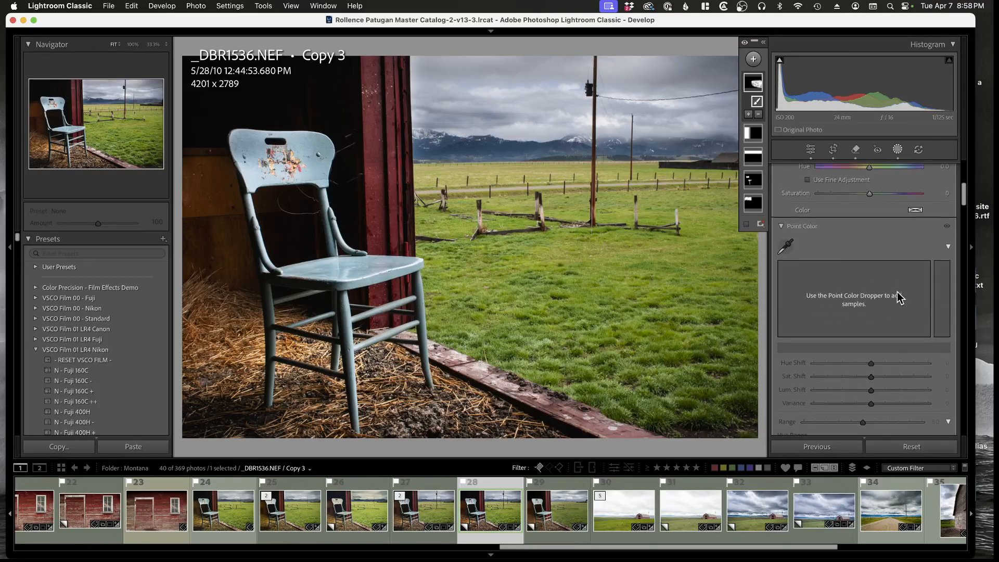
{"action": "left_click", "coordinate": [788, 248]}
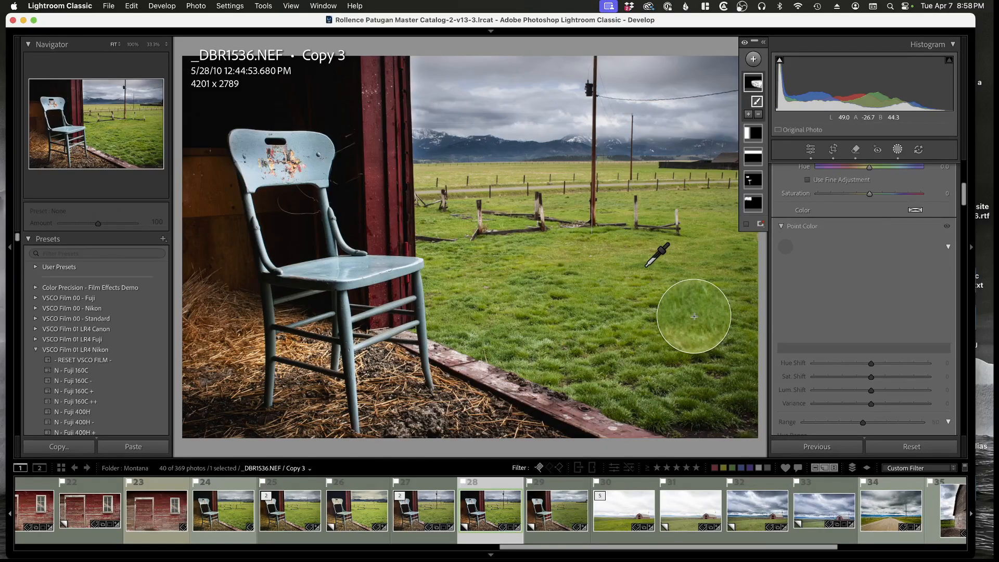
{"action": "left_click", "coordinate": [646, 266]}
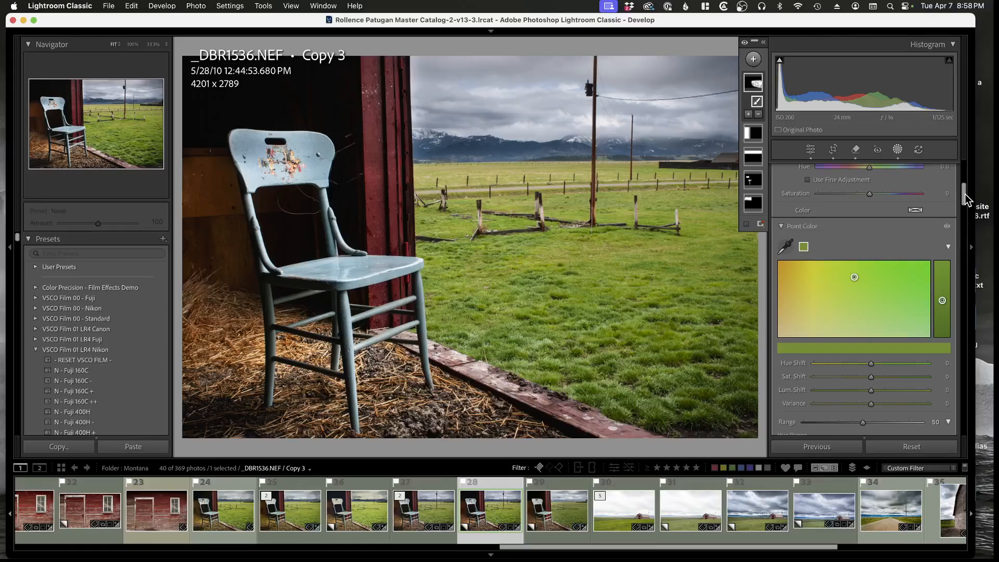
Try raising the sampled green's Hue Shift and Sat. Shift, resetting each to 0, and test its Lum. Shift
{"action": "left_click_drag", "start_coordinate": [964, 195], "coordinate": [965, 200]}
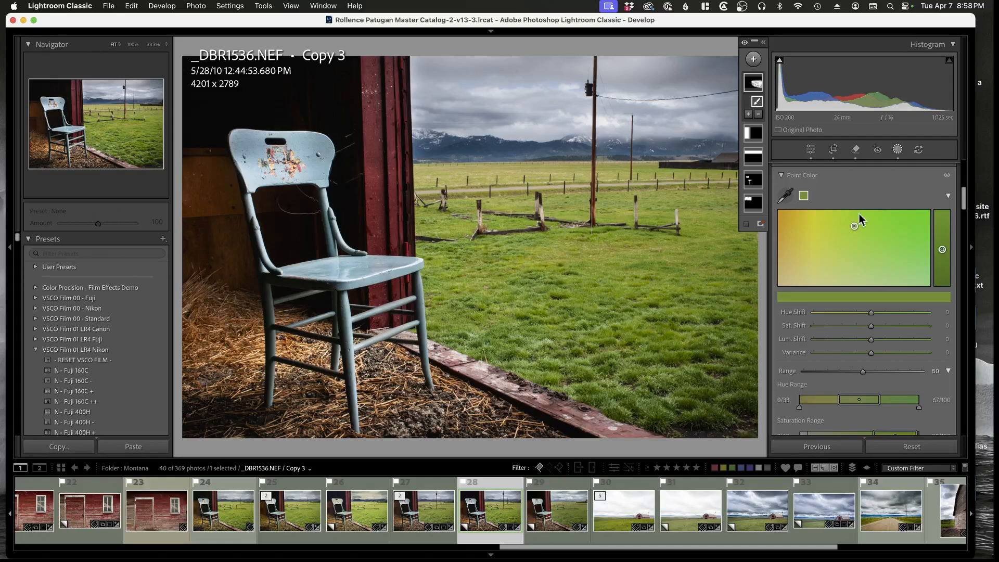
{"action": "scroll", "coordinate": [867, 268], "scroll_direction": "down", "scroll_amount": 2}
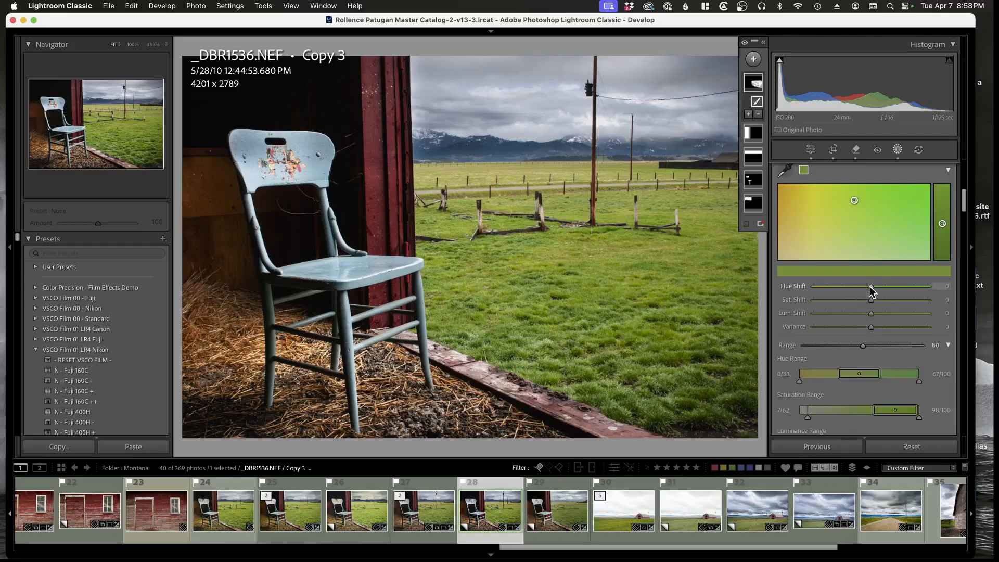
{"action": "scroll", "coordinate": [858, 250], "scroll_direction": "up", "scroll_amount": 2}
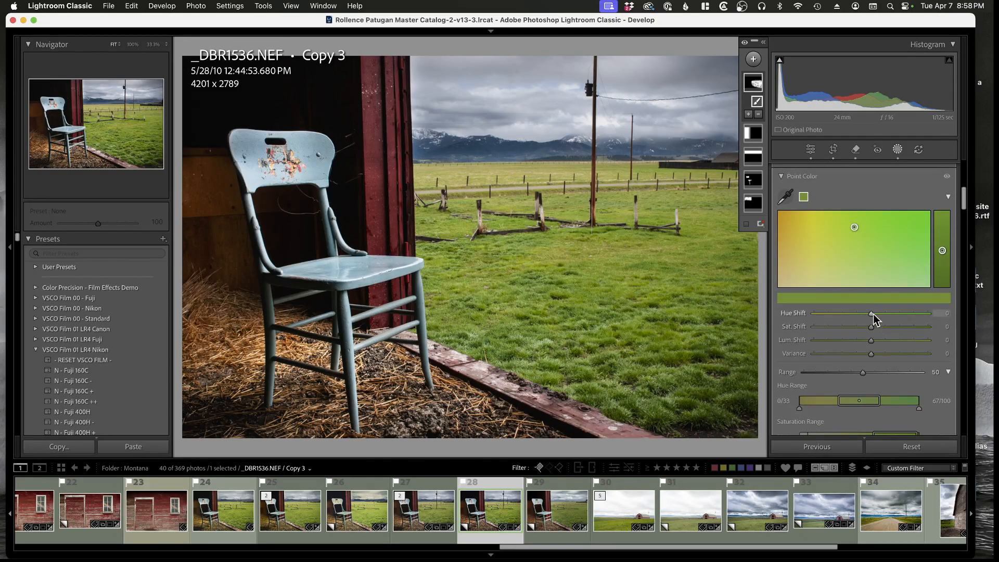
{"action": "mouse_move", "coordinate": [872, 314]}
{"action": "left_mouse_down"}
{"action": "mouse_move", "coordinate": [828, 315]}
{"action": "mouse_move", "coordinate": [903, 314]}
{"action": "left_mouse_up"}
{"action": "double_click", "coordinate": [794, 313]}
{"action": "mouse_move", "coordinate": [871, 327]}
{"action": "left_mouse_down"}
{"action": "mouse_move", "coordinate": [857, 327]}
{"action": "mouse_move", "coordinate": [901, 326]}
{"action": "left_mouse_up"}
{"action": "double_click", "coordinate": [794, 326]}
{"action": "mouse_move", "coordinate": [872, 341]}
{"action": "left_mouse_down"}
{"action": "mouse_move", "coordinate": [837, 340]}
{"action": "mouse_move", "coordinate": [906, 342]}
{"action": "mouse_move", "coordinate": [871, 342]}
{"action": "left_mouse_up"}
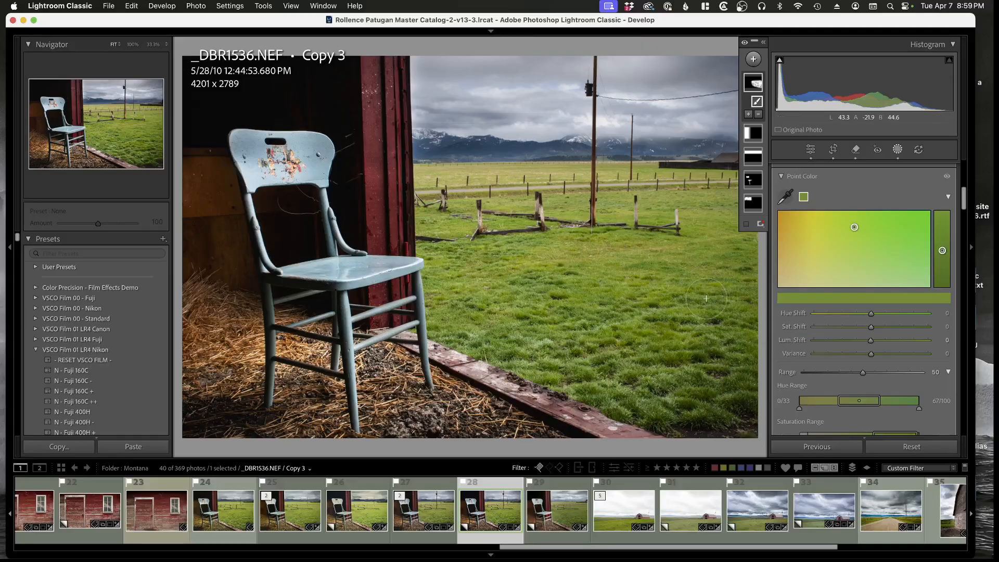
Set the sampled green's Lum. Shift to -32, Hue Shift to -16 and Sat. Shift to -20
{"action": "left_click_drag", "start_coordinate": [870, 342], "coordinate": [852, 342]}
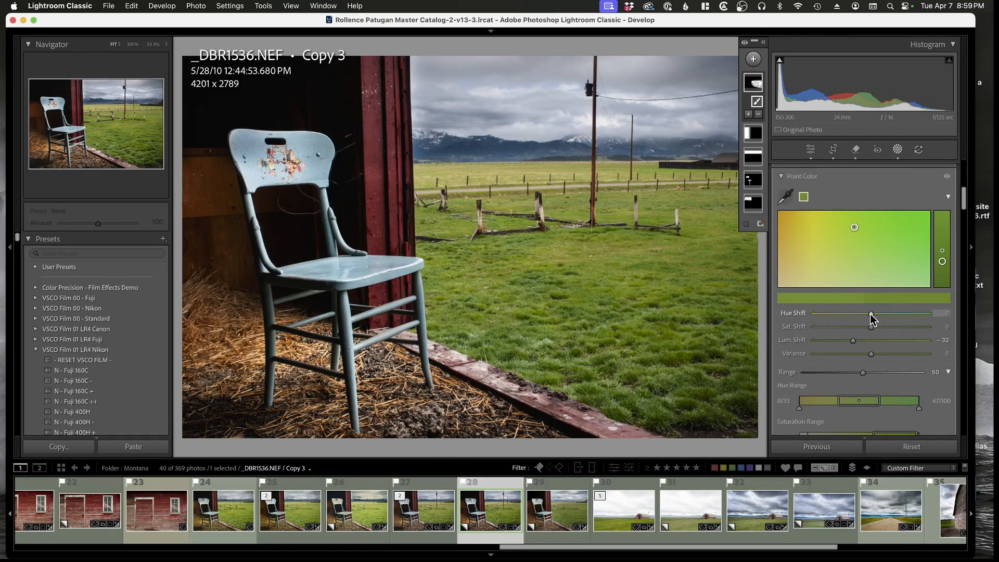
{"action": "mouse_move", "coordinate": [871, 314]}
{"action": "left_mouse_down"}
{"action": "mouse_move", "coordinate": [891, 313]}
{"action": "mouse_move", "coordinate": [861, 313]}
{"action": "left_mouse_up"}
{"action": "left_click_drag", "start_coordinate": [870, 328], "coordinate": [861, 328]}
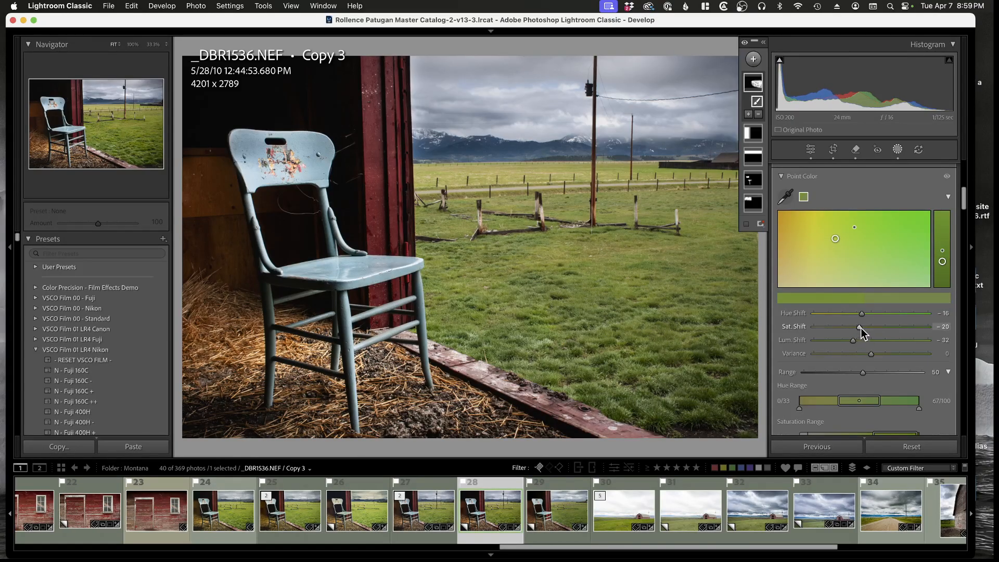
{"action": "scroll", "coordinate": [864, 330], "scroll_direction": "up", "scroll_amount": 1}
{"action": "scroll", "coordinate": [864, 331], "scroll_direction": "up", "scroll_amount": 10}
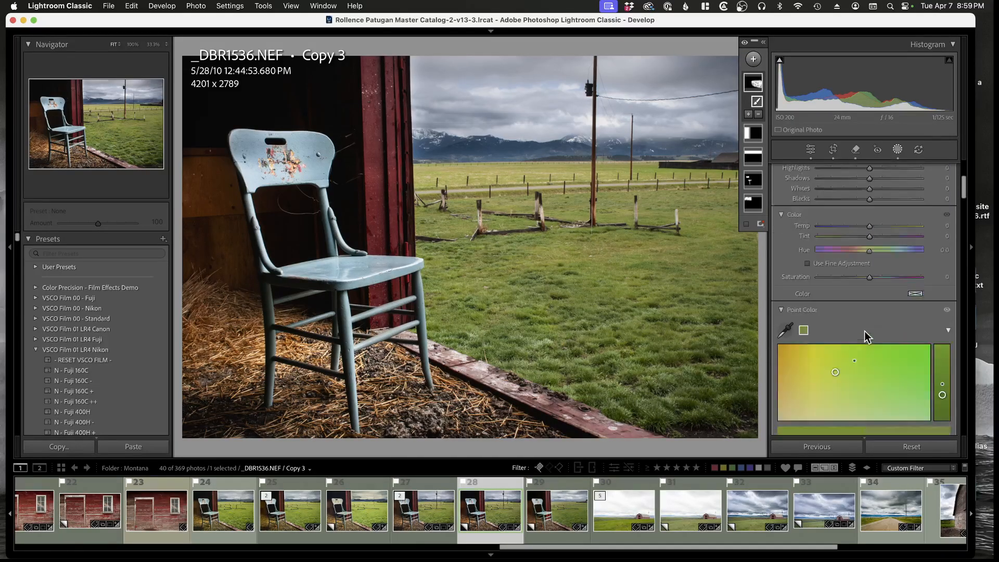
{"action": "scroll", "coordinate": [875, 342], "scroll_direction": "down", "scroll_amount": 10}
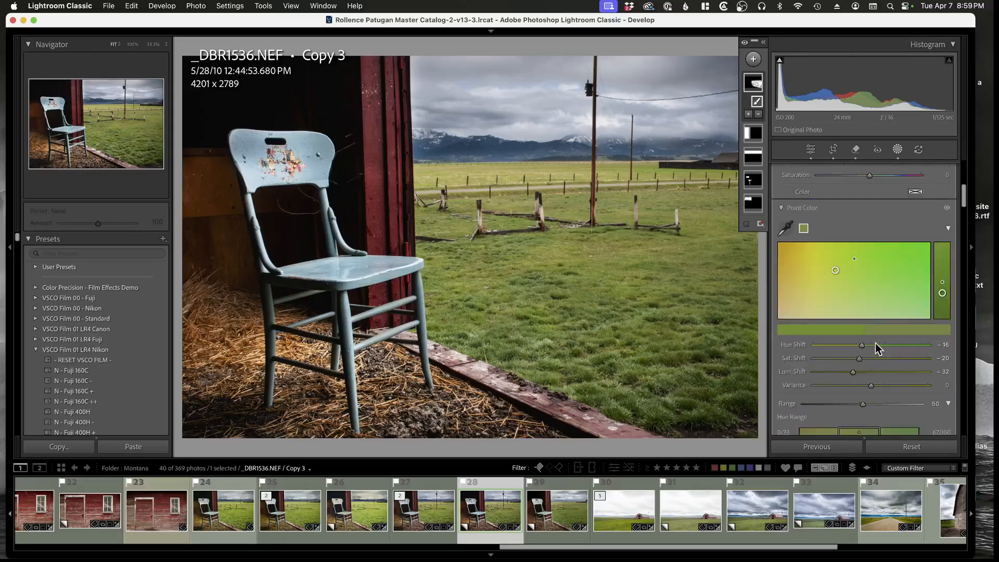
Darken the shadows in the grass mask's curve with a point at input 49, output 37
{"action": "scroll", "coordinate": [876, 344], "scroll_direction": "down", "scroll_amount": 1}
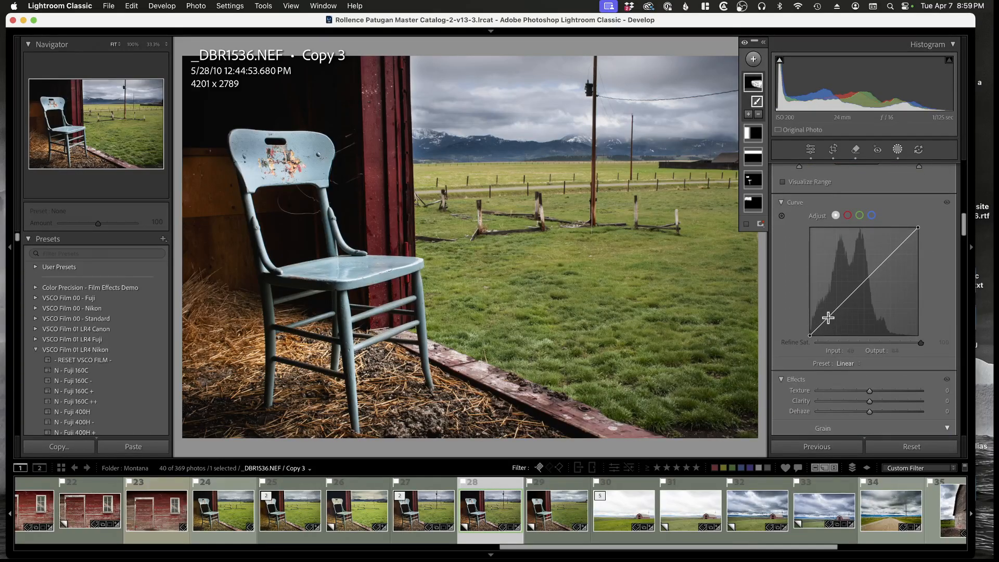
{"action": "left_click_drag", "start_coordinate": [829, 316], "coordinate": [830, 320]}
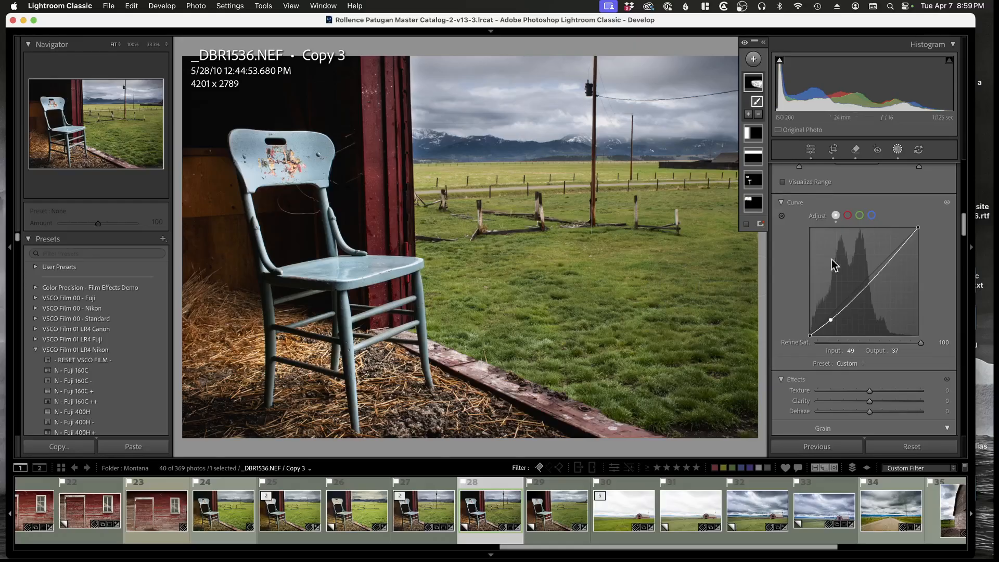
{"action": "scroll", "coordinate": [906, 197], "scroll_direction": "up", "scroll_amount": 3}
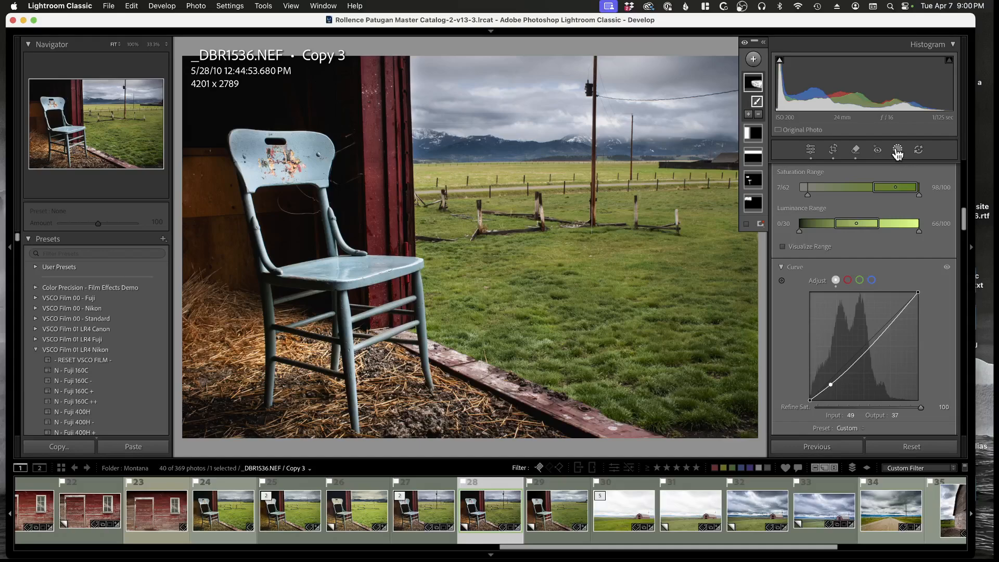
Turn on the persistent red overlay for the grass brush mask, leaving the mask list collapsed
{"action": "mouse_move", "coordinate": [755, 86]}
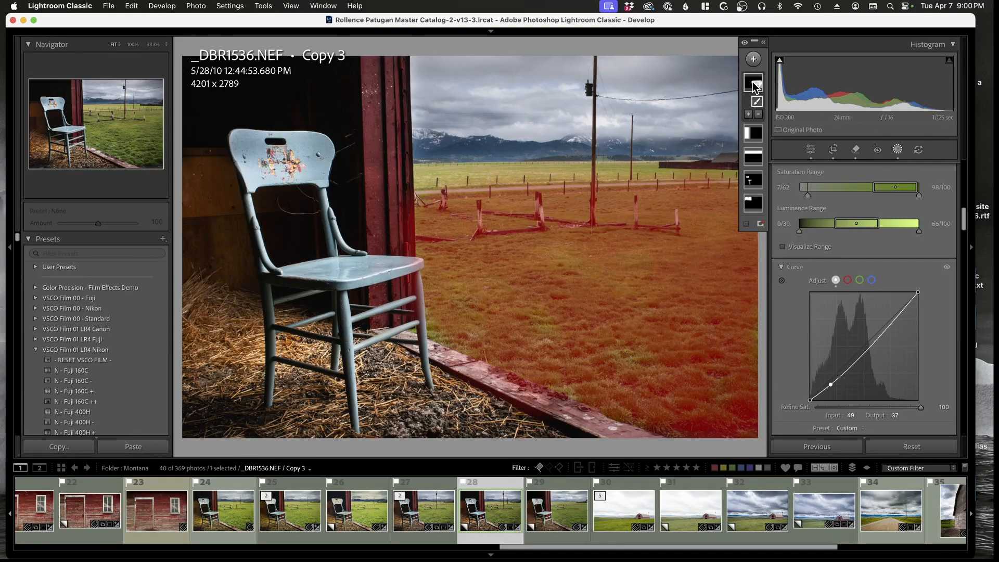
{"action": "left_click", "coordinate": [763, 42]}
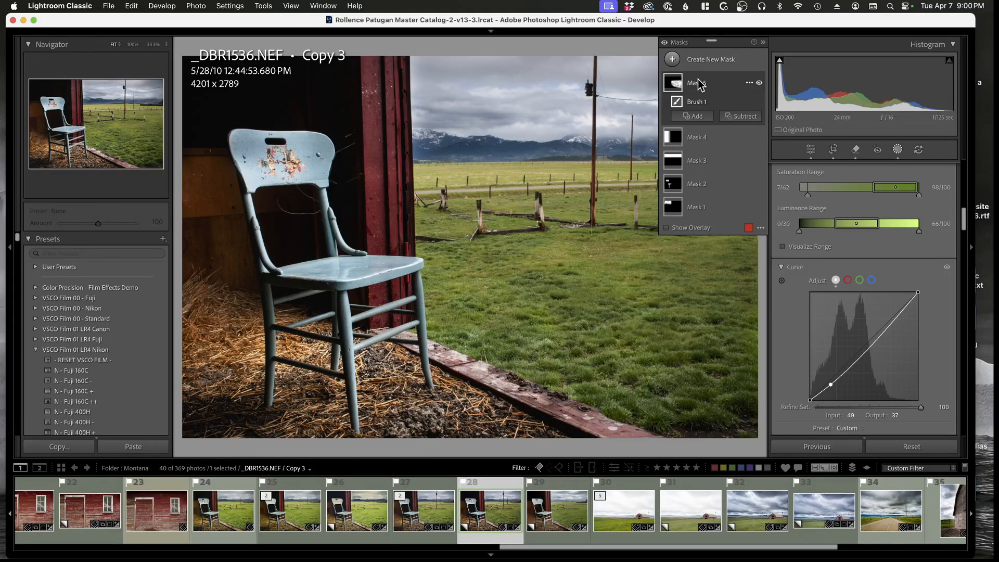
{"action": "left_click", "coordinate": [667, 228]}
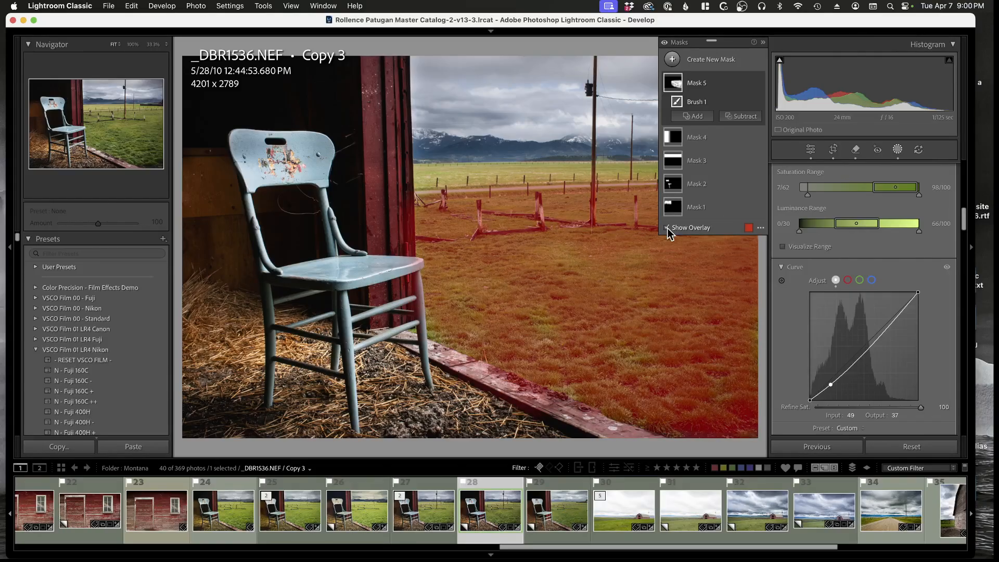
{"action": "left_click", "coordinate": [762, 42]}
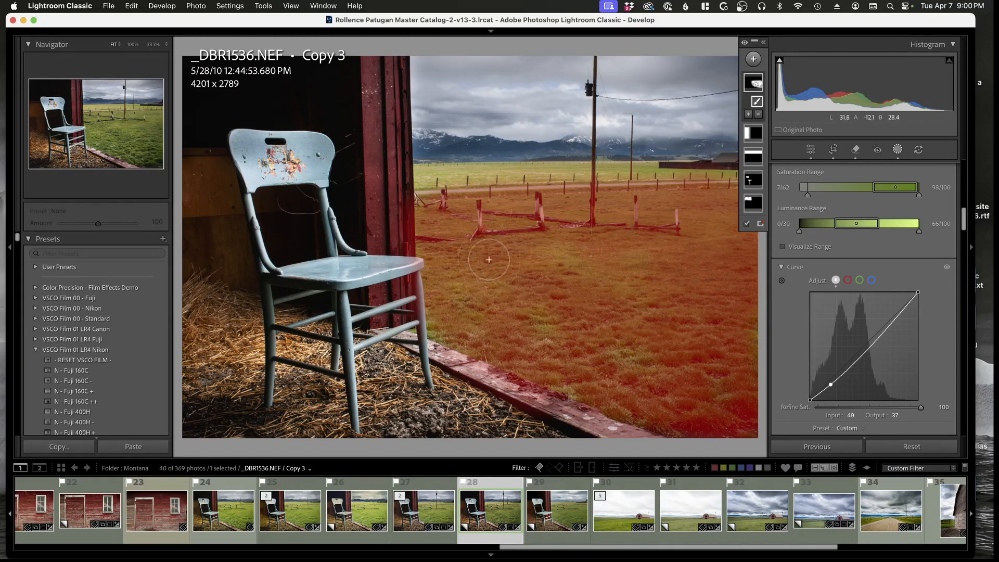